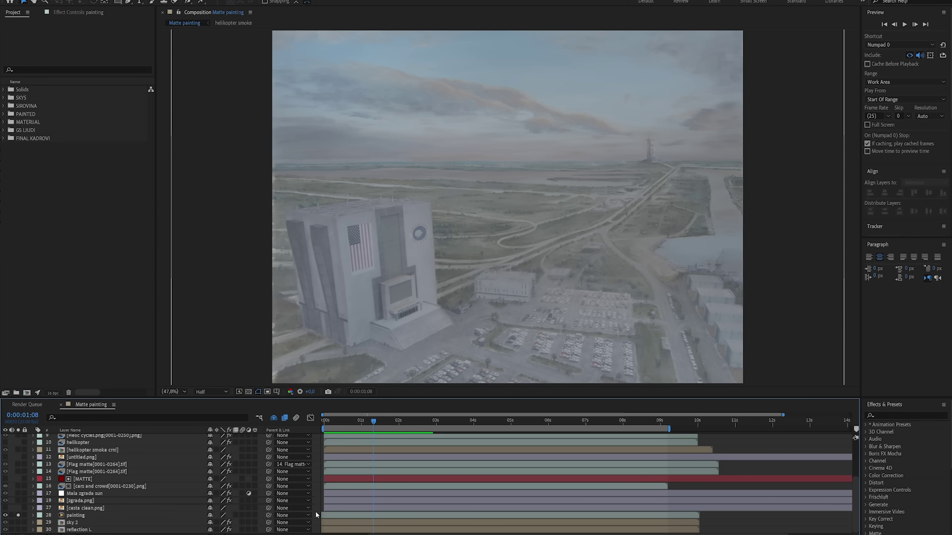
Step: Switch Mask 1, Mask 2 and Mask 3 on the painting layer to Subtract, then select sky 2
key("F2")
left_click(33, 516)
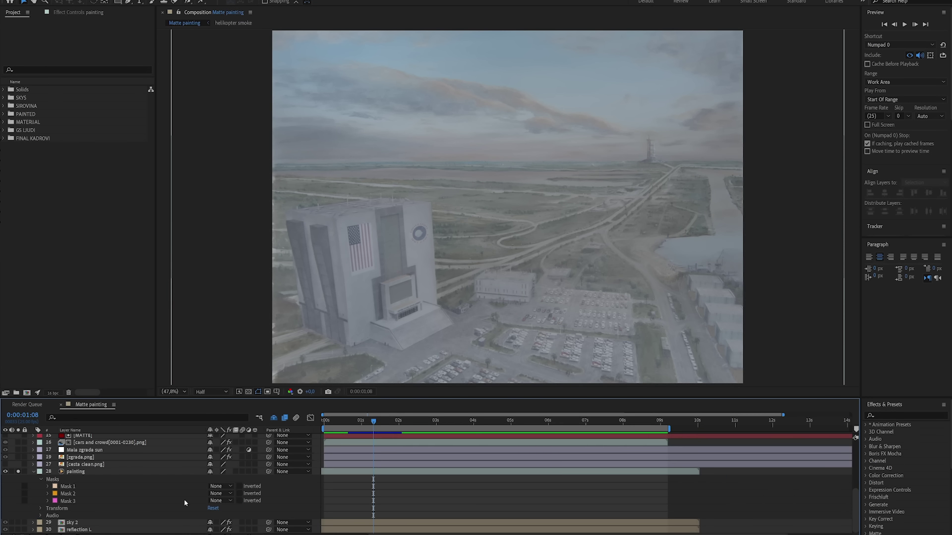
left_click(220, 501)
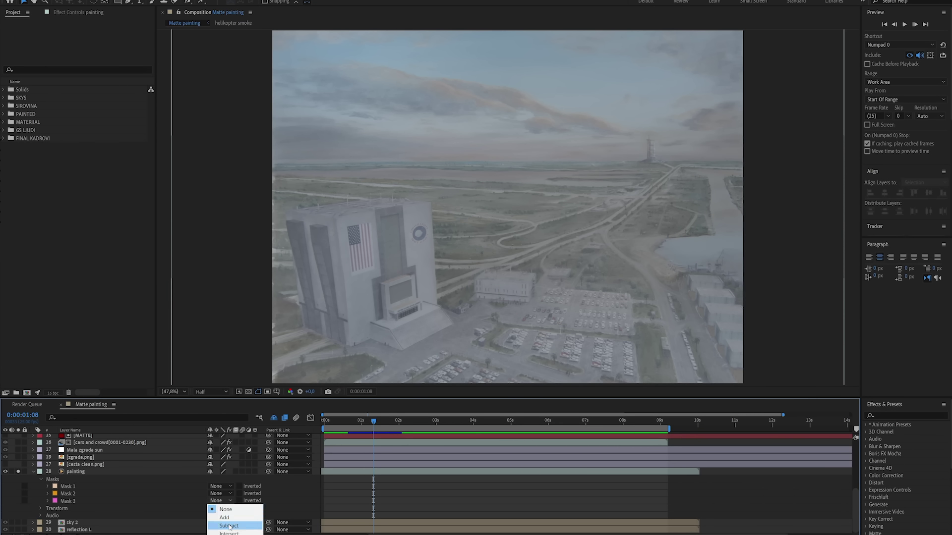
left_click(228, 525)
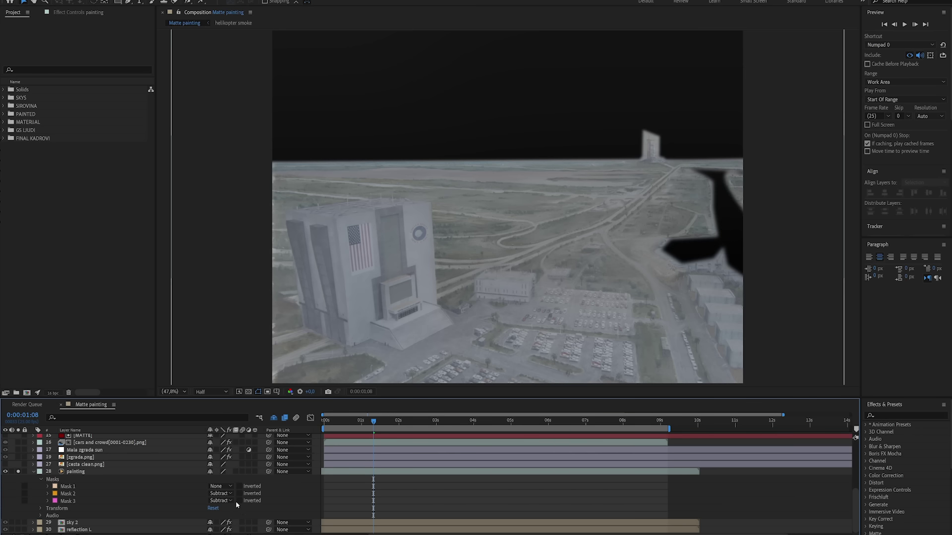
left_click(220, 493)
left_click(228, 518)
left_click(220, 486)
left_click(230, 511)
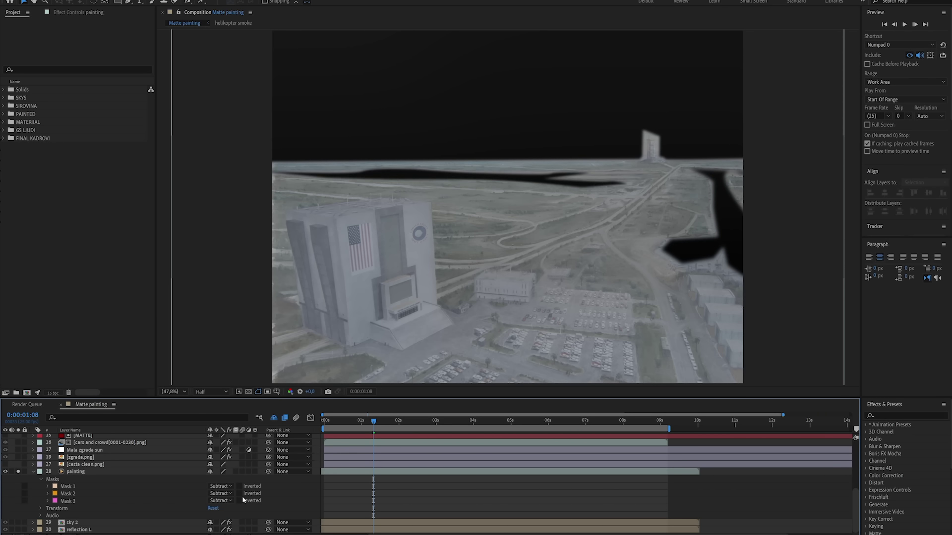
left_click(72, 522)
Step: Drag sky 2's Corner Pin upper-left handle so the sky sits above the painting's horizon
left_click(77, 12)
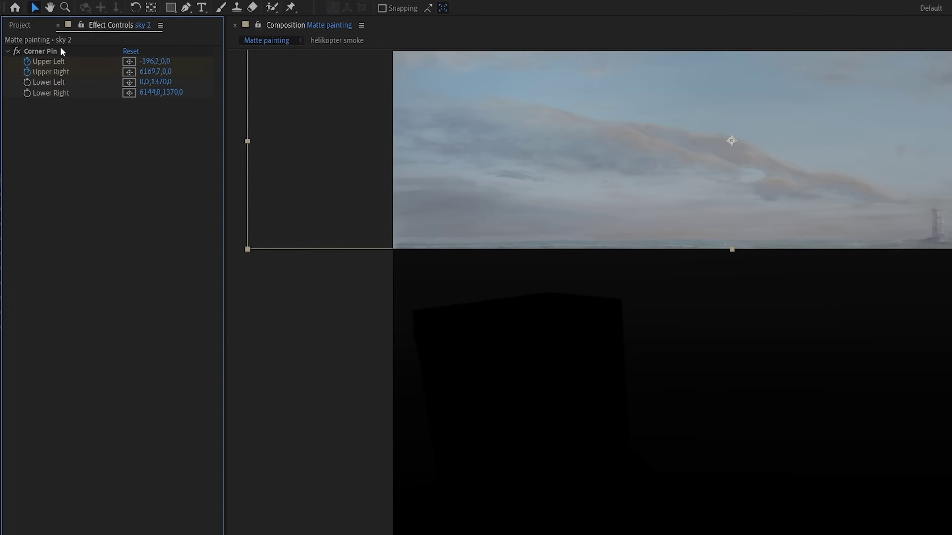
left_click(42, 51)
left_click_drag(235, 55, 328, 121)
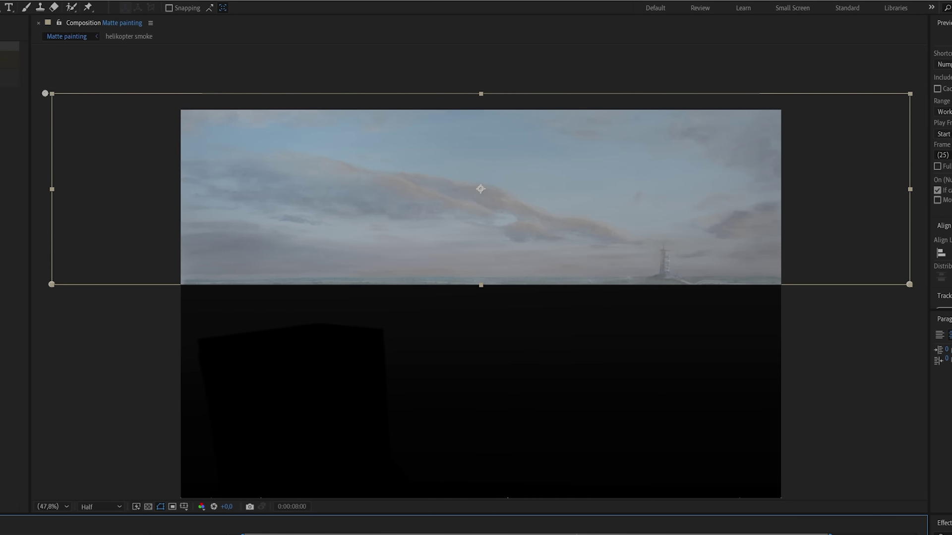
left_click(52, 511)
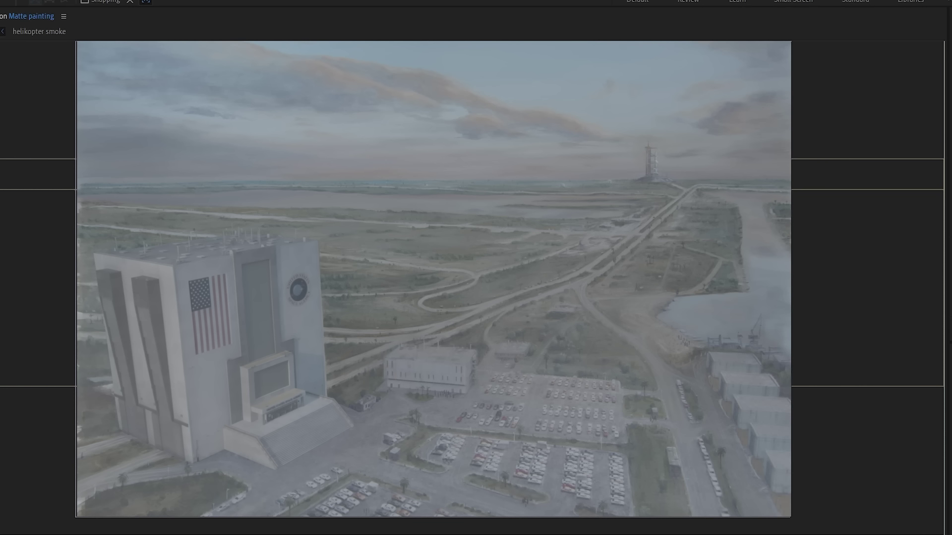
Step: Unhide the grey ground Plane with Alt+H, return to camera view and select the Plane
key("period")
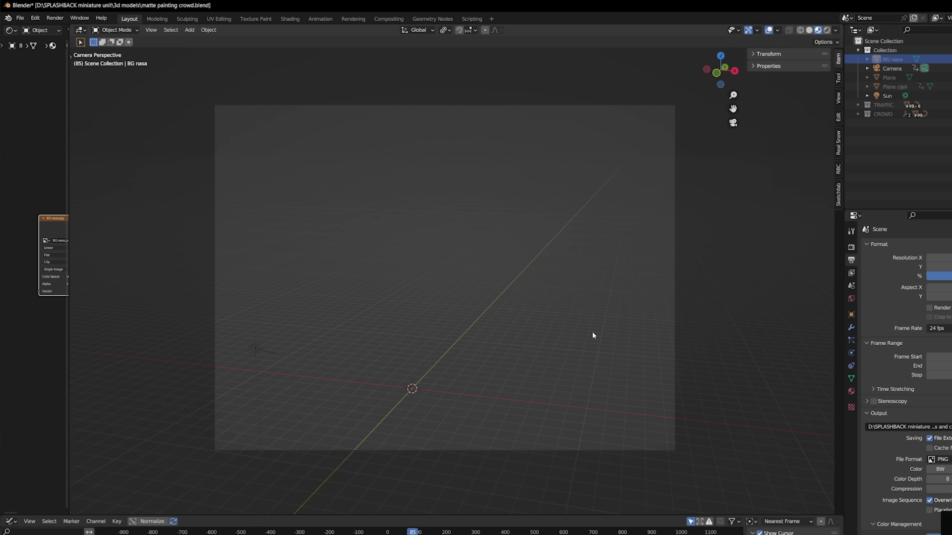
left_click_drag(593, 335, 395, 313)
scroll(396, 311, "up", 1)
scroll(395, 312, "up", 1)
key("alt+h")
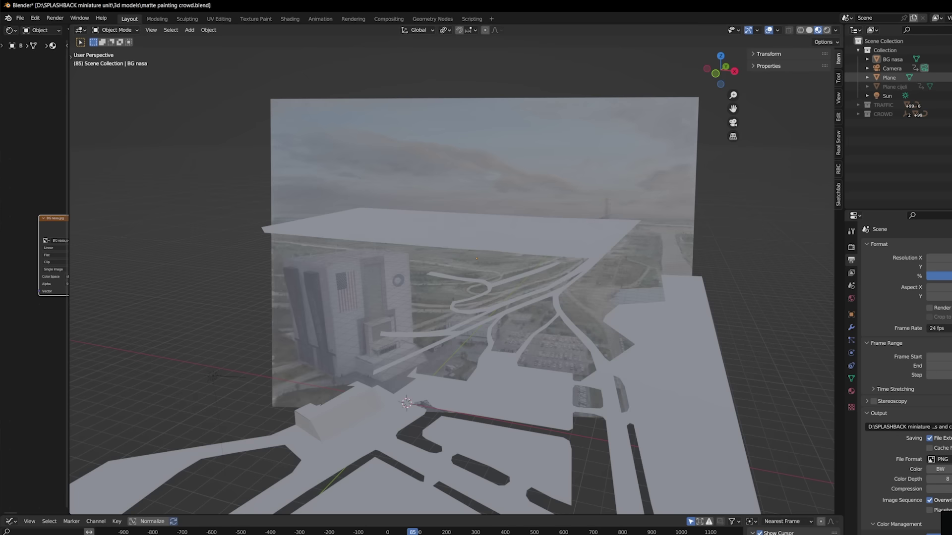
key("KP_0")
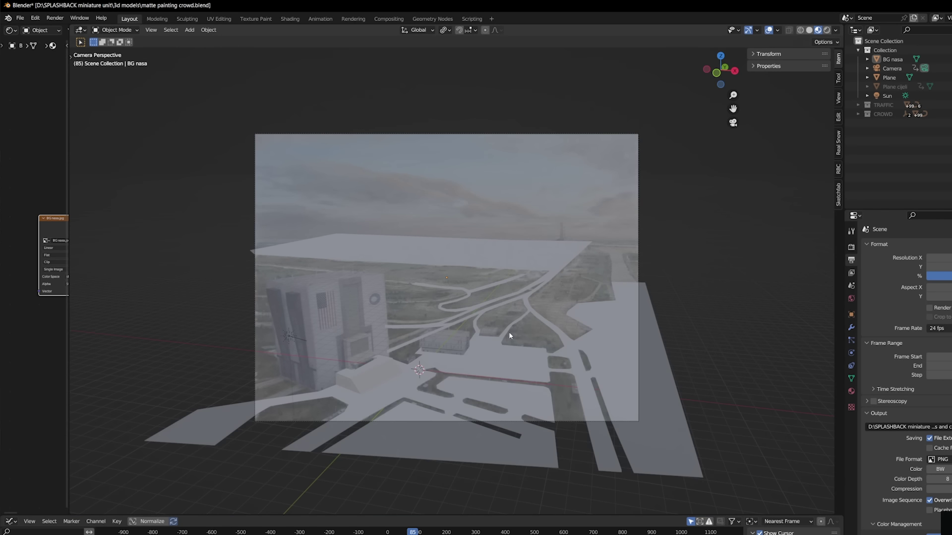
left_click(487, 344)
left_click_drag(487, 343, 509, 364)
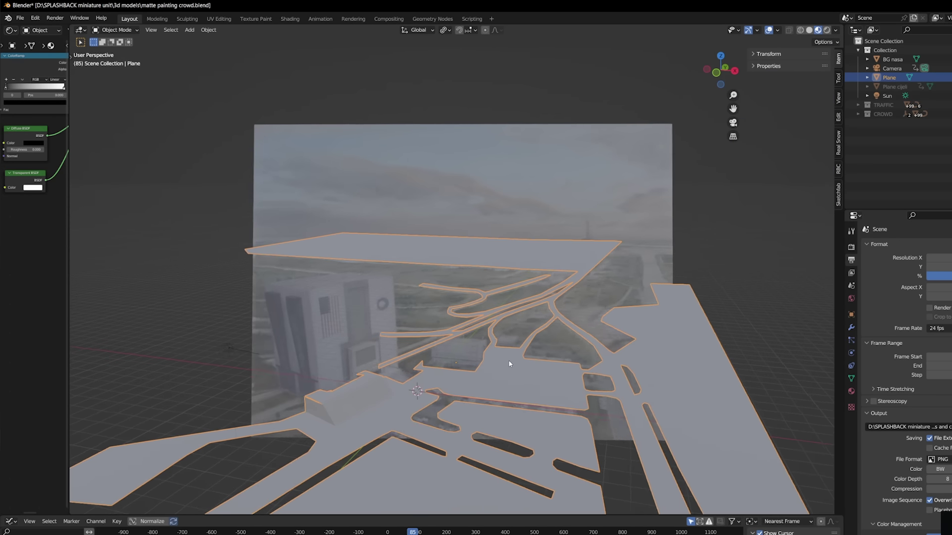
Step: Move the selected parked cars slightly left in the lot, then select the BG nasa plane
key("KP_0")
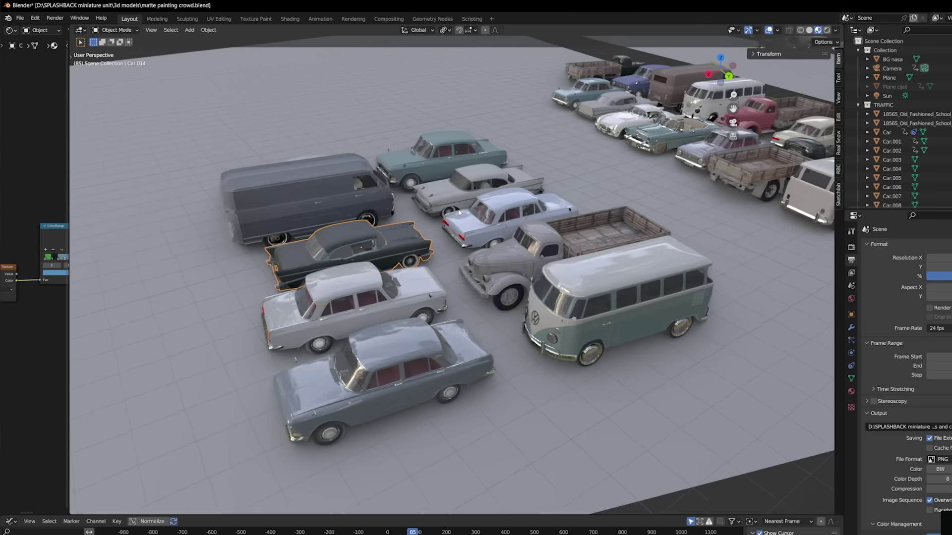
left_click_drag(469, 212, 441, 209)
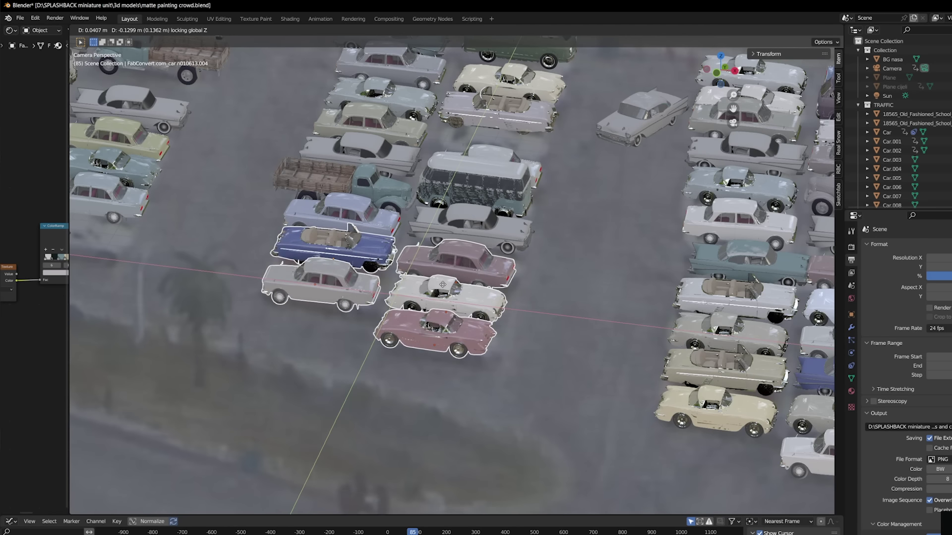
left_click(444, 288)
left_click(543, 418)
scroll(493, 362, "down", 6)
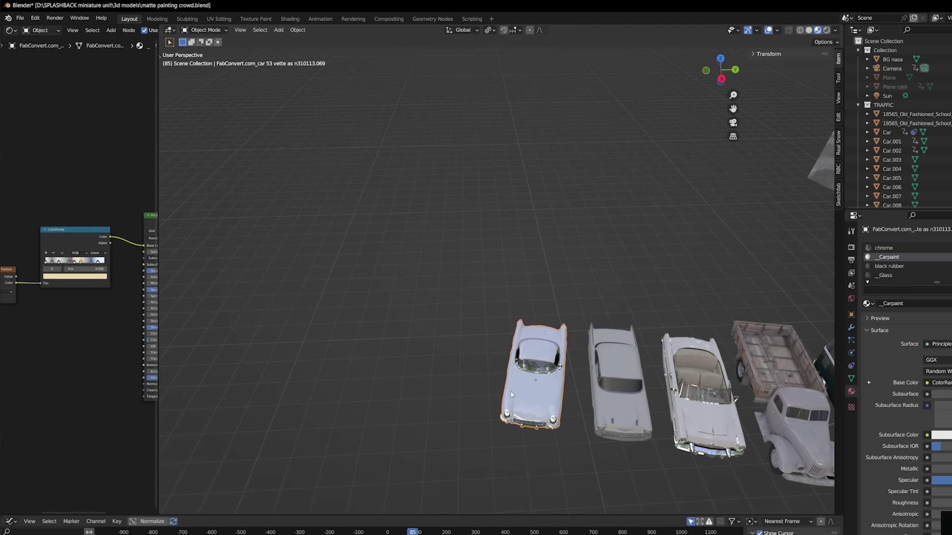
Step: Duplicate the white convertible repeatedly into a leftward row, constraining the last copy to the X axis
key("shift+d")
left_click(440, 392)
key("shift+d")
left_click(371, 375)
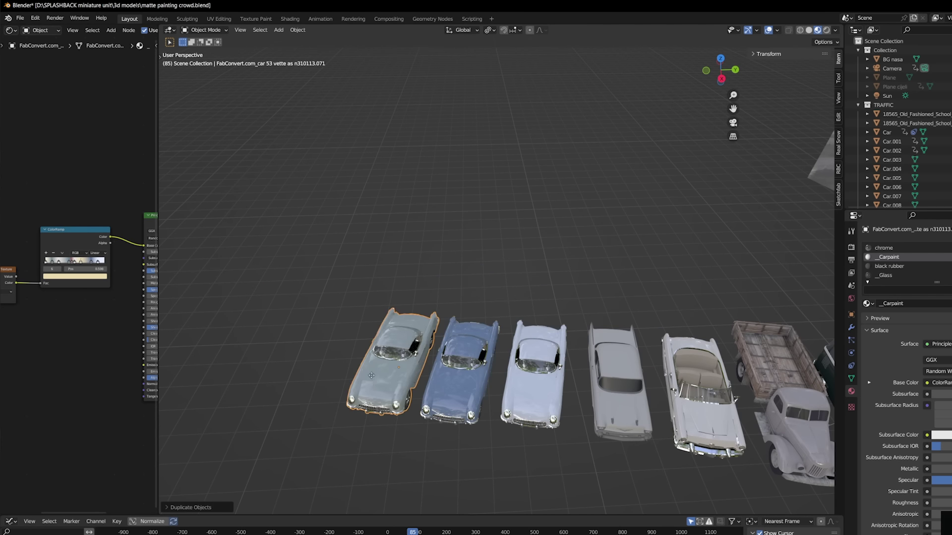
key("shift+d")
left_click(298, 370)
key("shift+d")
key("x")
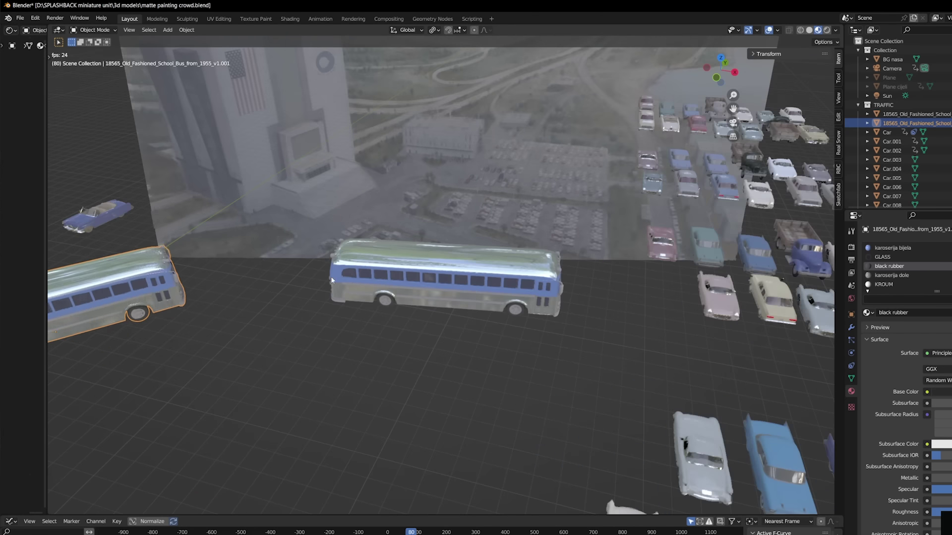
left_click_drag(331, 276, 476, 359)
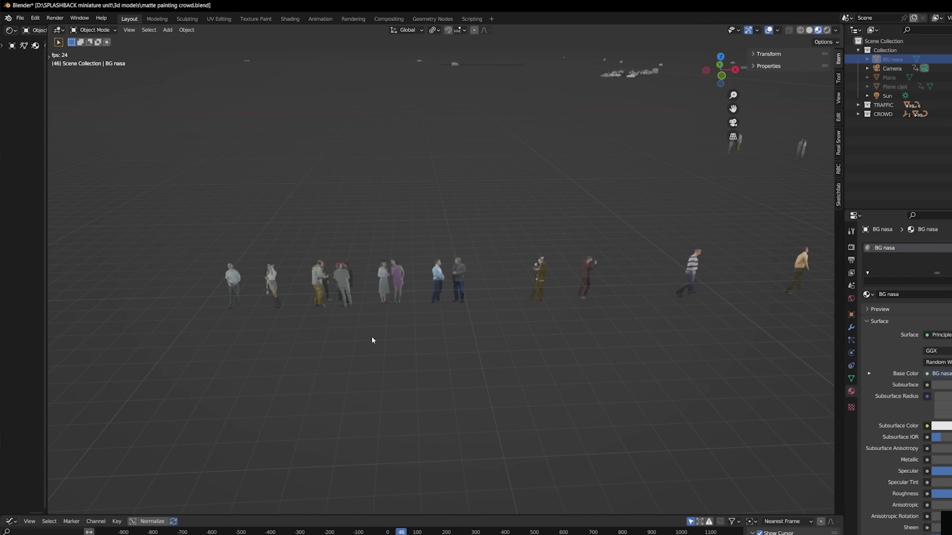
left_click_drag(372, 340, 623, 335)
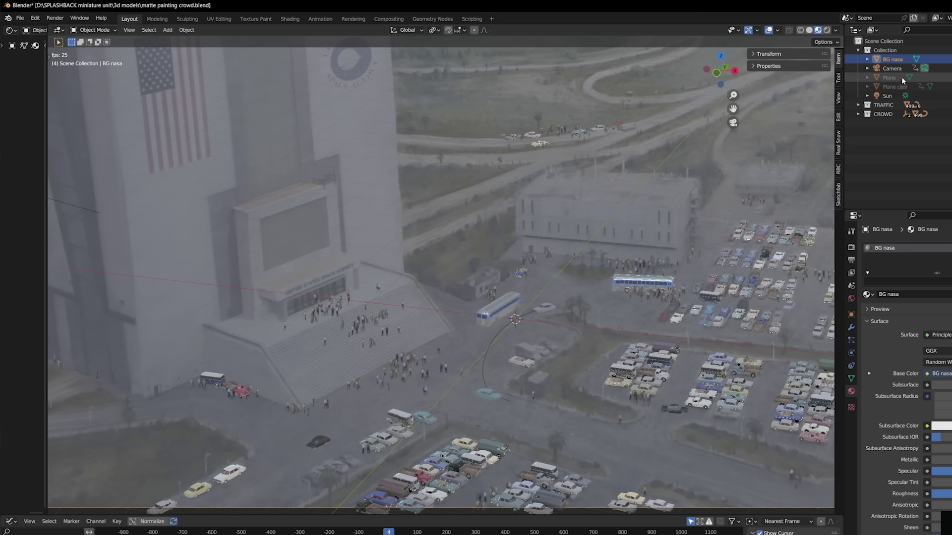
Step: Tick Shadow Catcher under Visibility > Mask in the road Plane's Object Properties
key("KP_0")
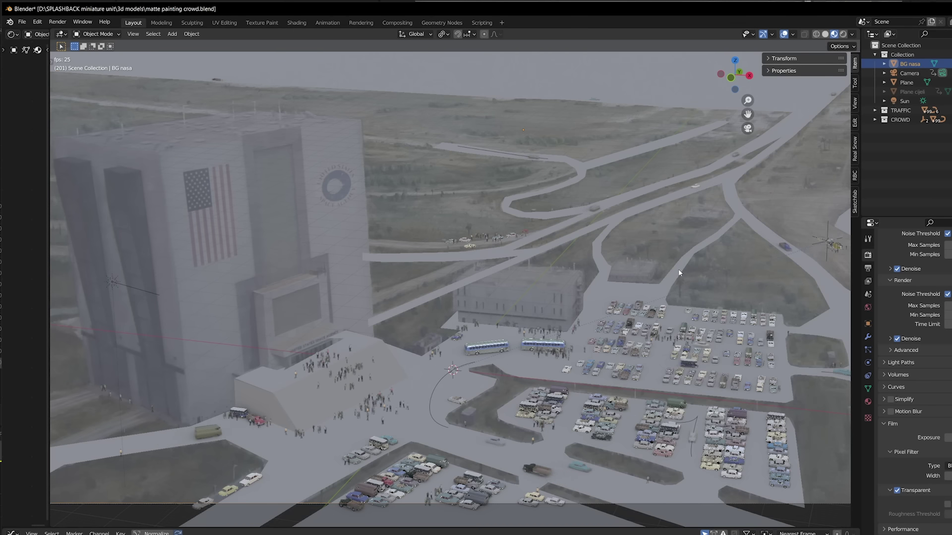
left_click(679, 273)
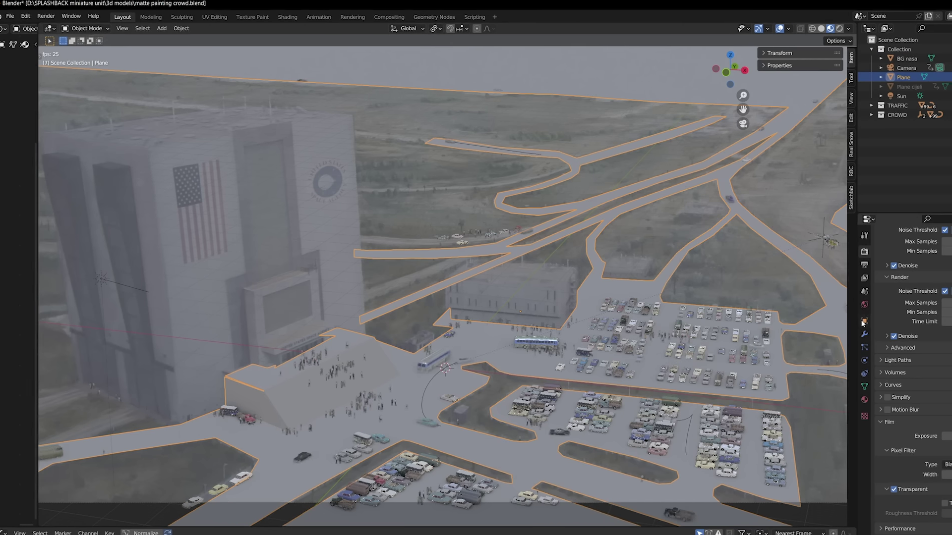
left_click(868, 323)
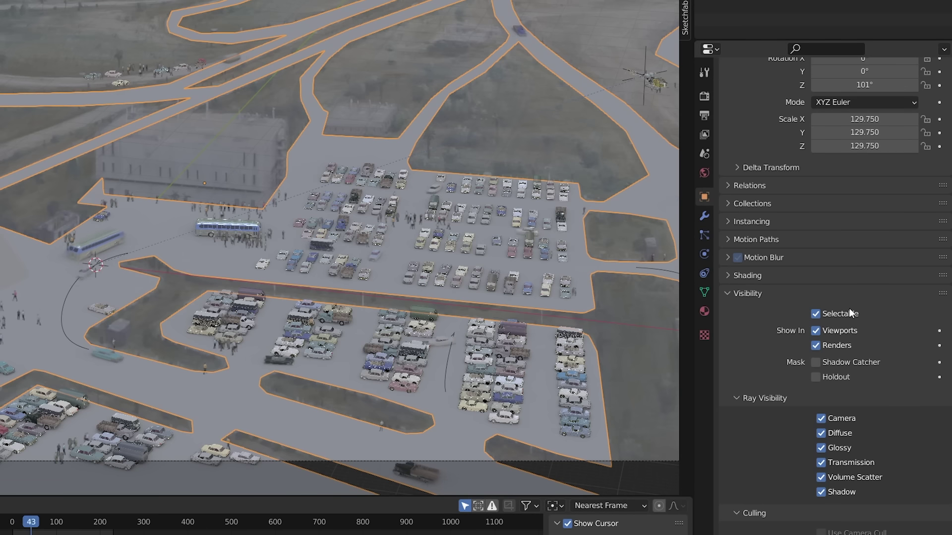
left_click(815, 363)
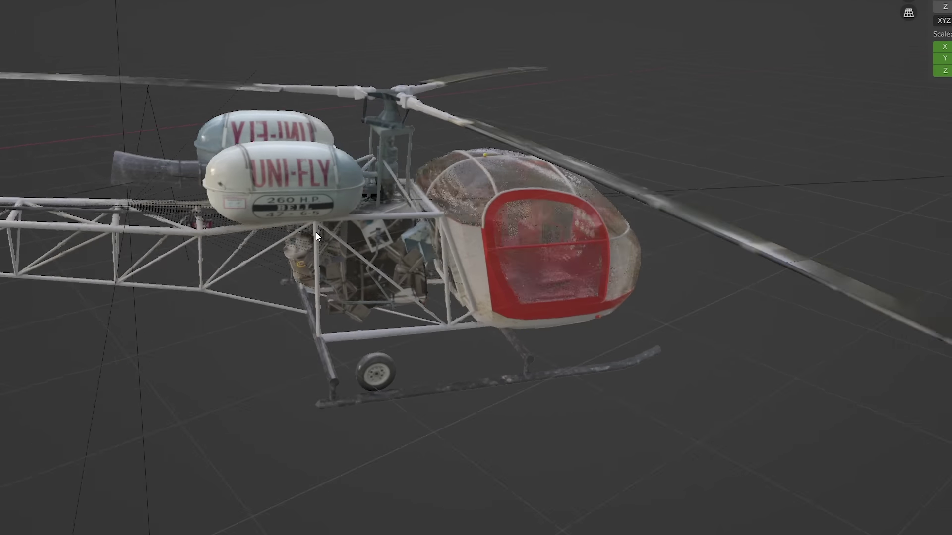
Step: Orbit around the helicopter model in Material Preview to inspect its materials
left_click_drag(316, 232, 881, 213)
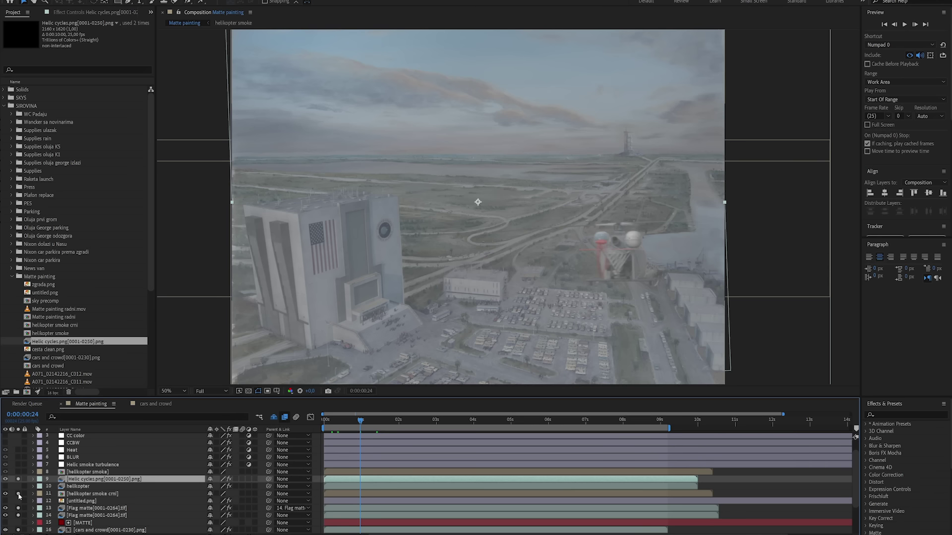
Step: Reveal helikopter smoke crni's 45% opacity keyframes, then select the Helic smoke turbulence layer
left_click(78, 493)
key("u")
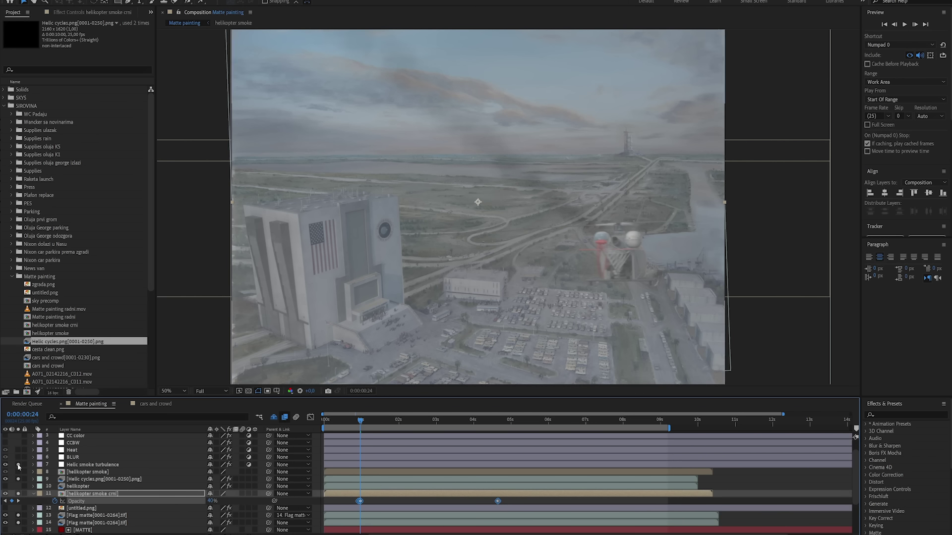
left_click(97, 465)
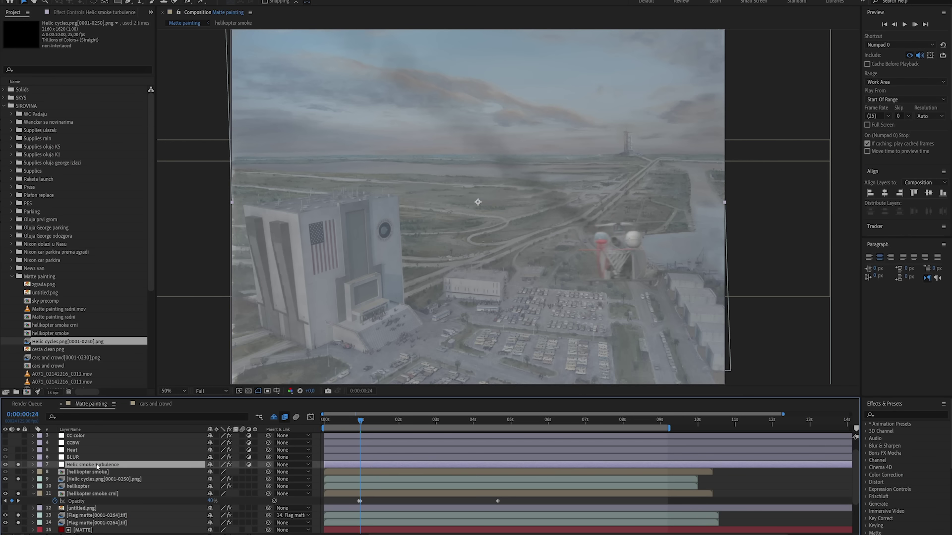